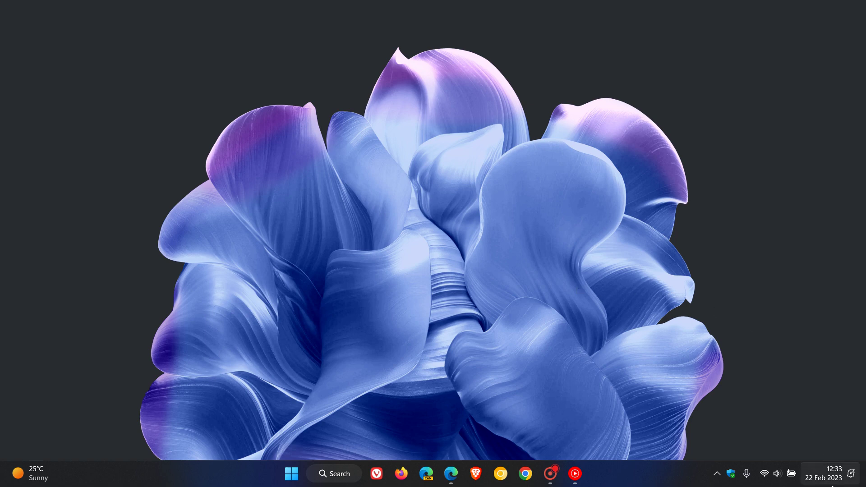
# Step: Glance at the notifications and calendar panel, close it, then bring the Build 22621.1343 blog post in Edge forward
pyautogui.click(824, 474)
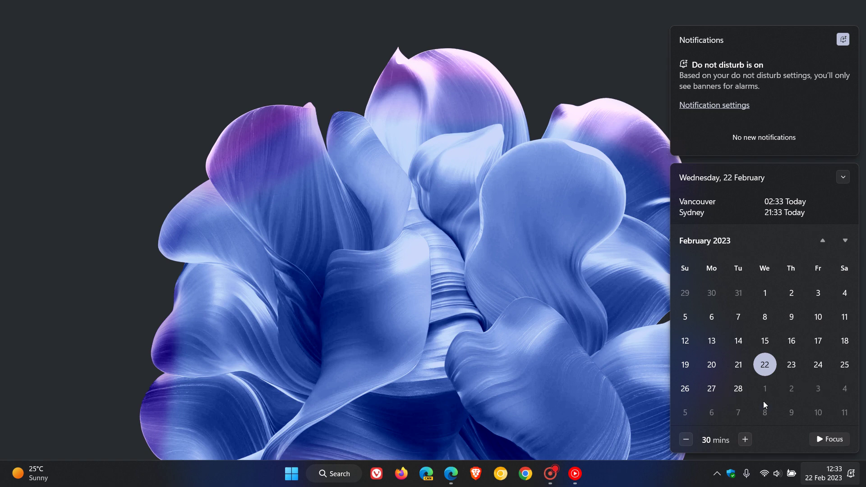
pyautogui.click(520, 234)
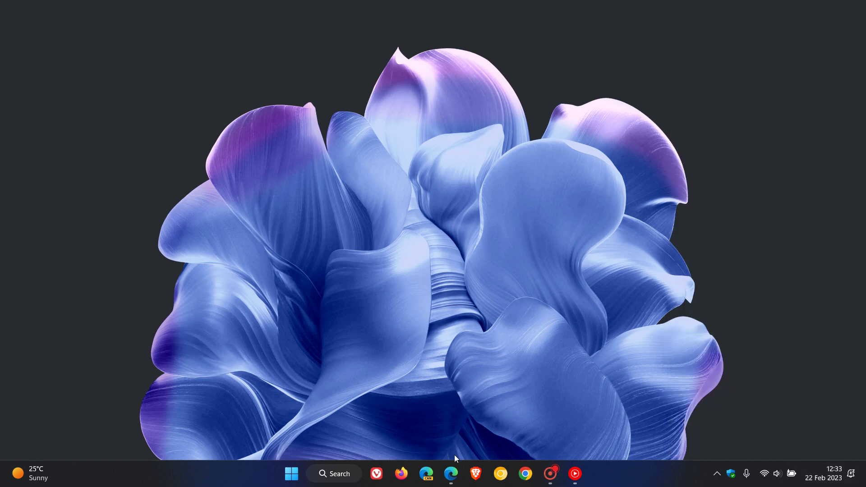
pyautogui.click(451, 479)
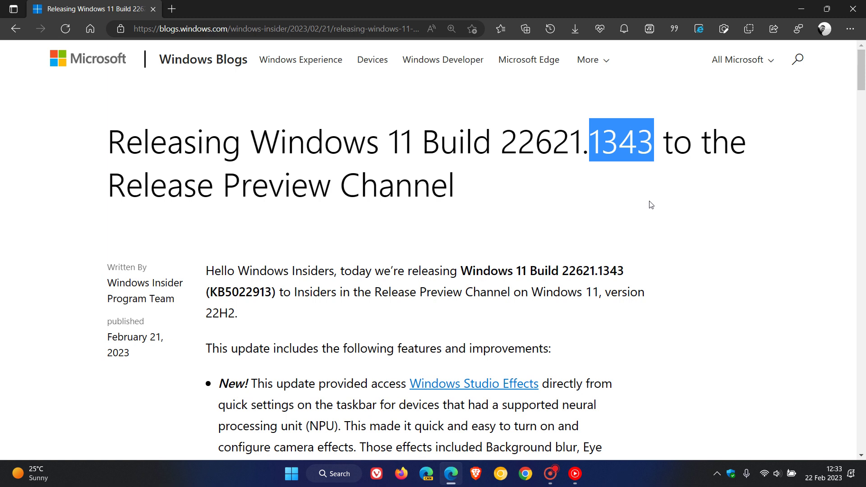
# Step: Minimise Edge and show Quick Settings with Wi-Fi, Bluetooth, brightness, volume and 100% battery
pyautogui.click(801, 10)
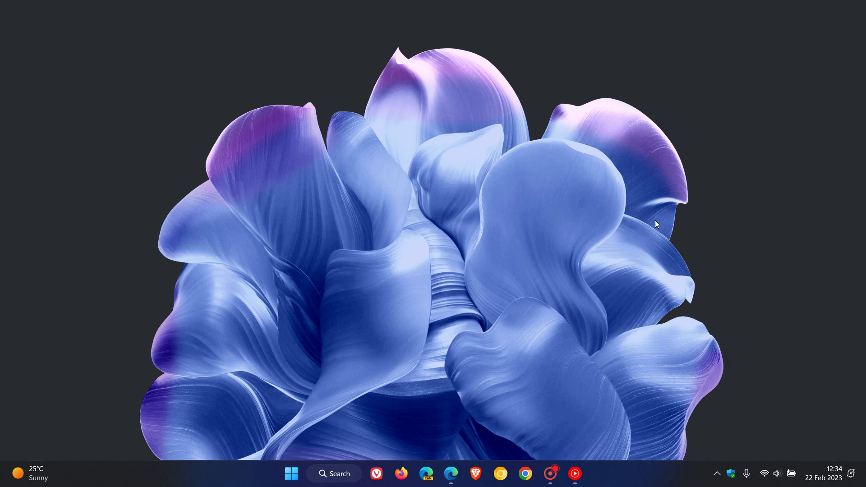
pyautogui.click(793, 474)
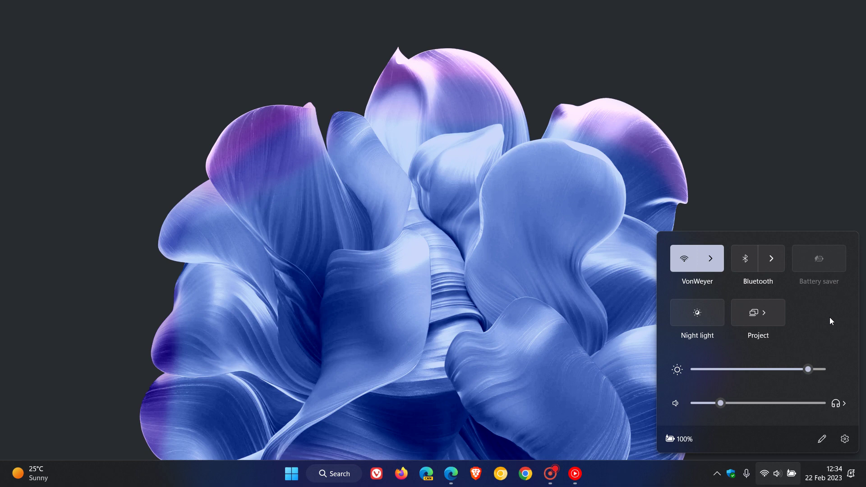
# Step: Dismiss Quick Settings, launch Settings from Start, and go to System › Troubleshoot
pyautogui.click(492, 260)
pyautogui.click(291, 473)
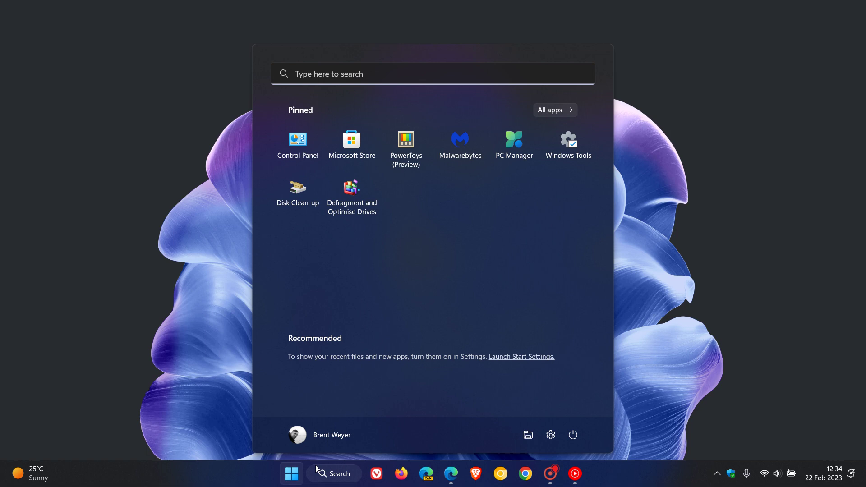
pyautogui.click(551, 435)
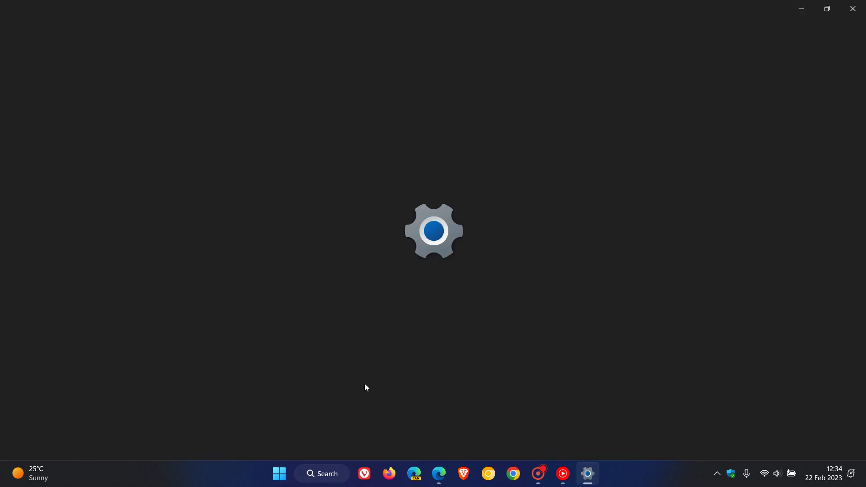
pyautogui.scroll(-5, 515, 260)
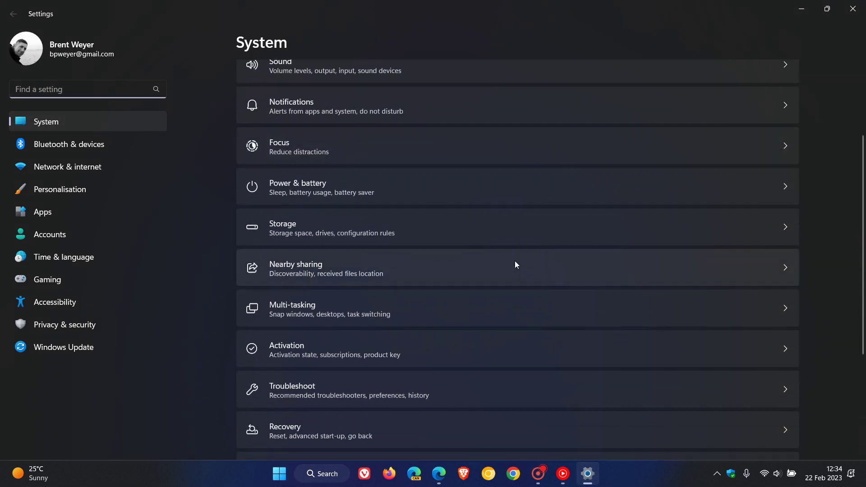
pyautogui.click(518, 279)
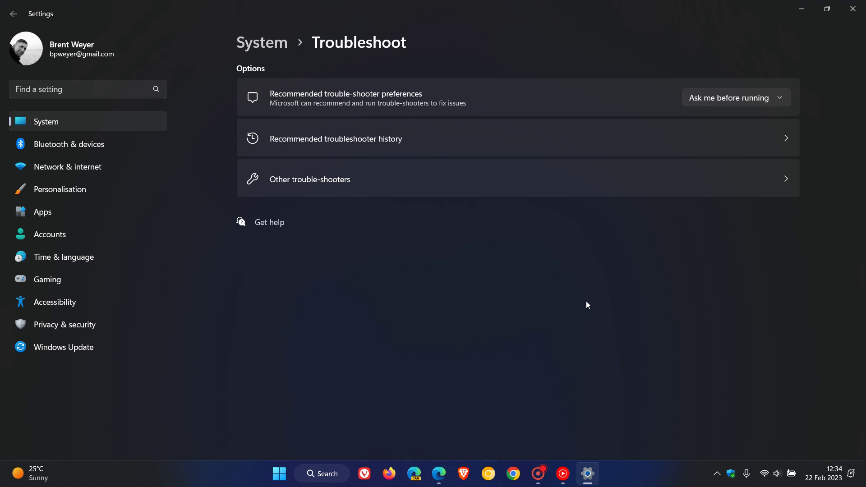
# Step: Minimise Settings and show the search panel with recent apps, trending videos and trending searches
pyautogui.click(800, 10)
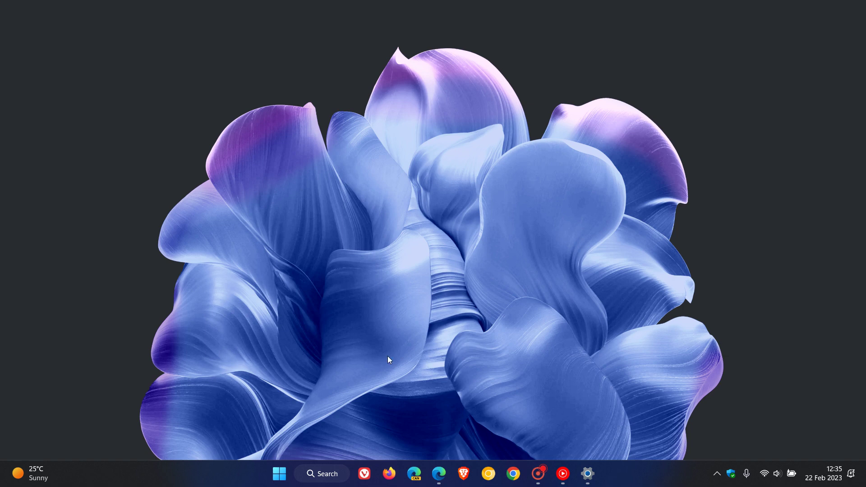
pyautogui.click(328, 481)
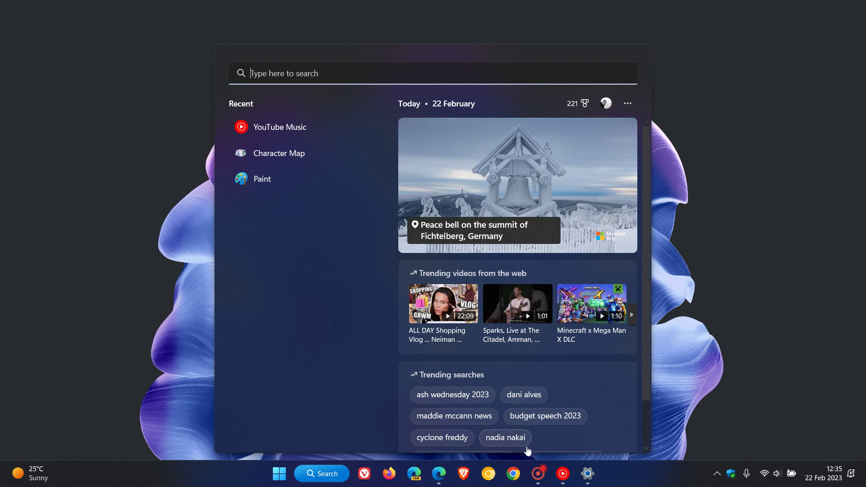
# Step: Restore Settings, go to Personalisation › Taskbar, and briefly show then dismiss the Search flyout
pyautogui.click(587, 474)
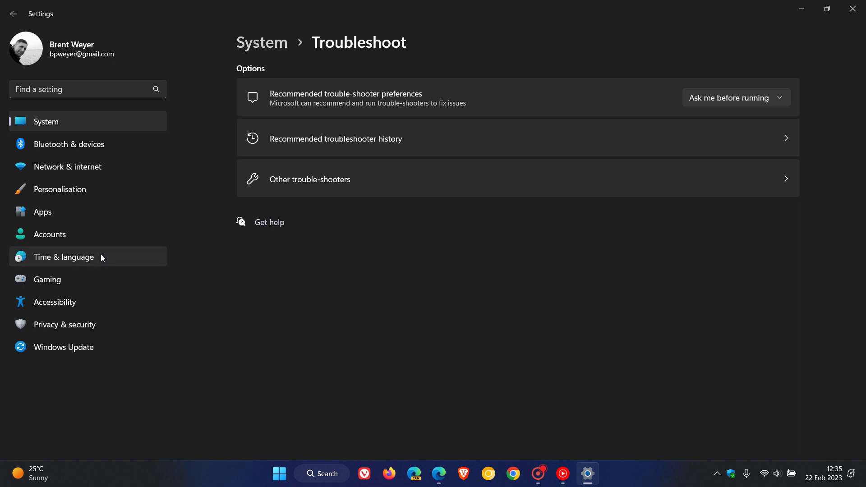
pyautogui.click(83, 189)
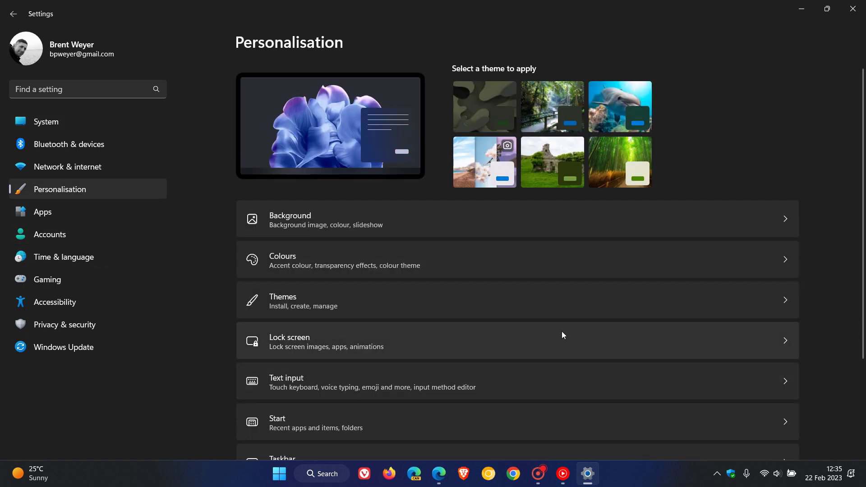
pyautogui.scroll(-3, 561, 334)
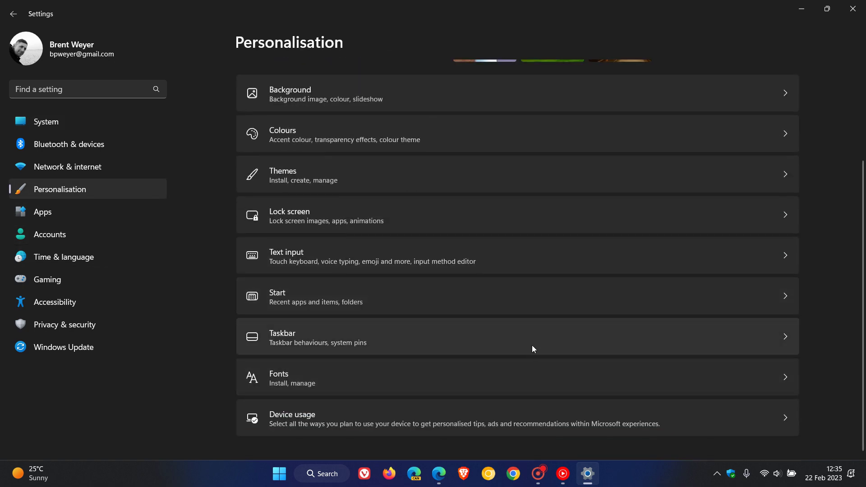
pyautogui.click(532, 348)
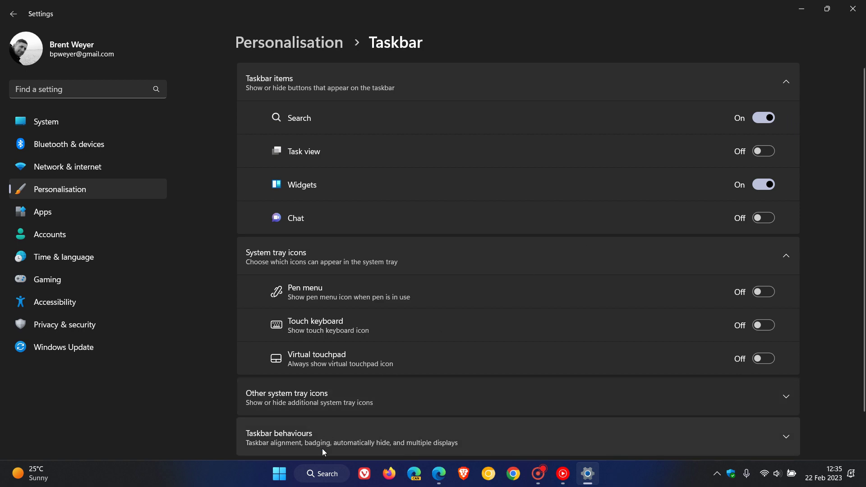
pyautogui.click(336, 473)
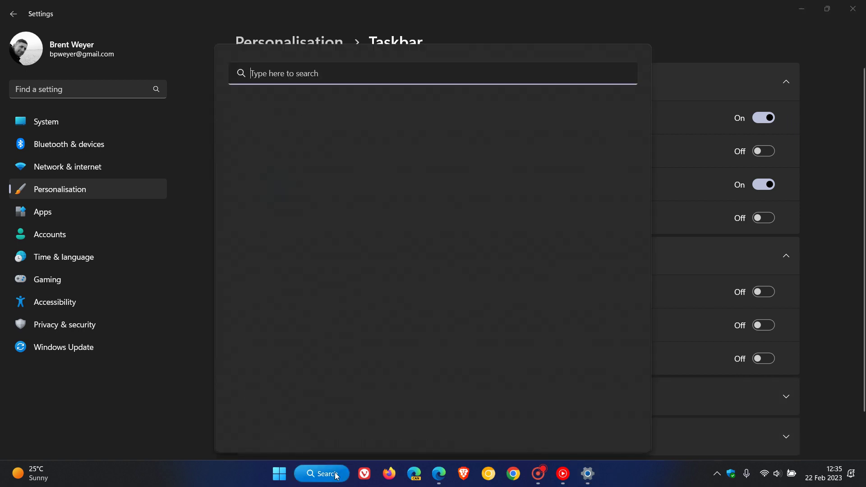
pyautogui.click(827, 137)
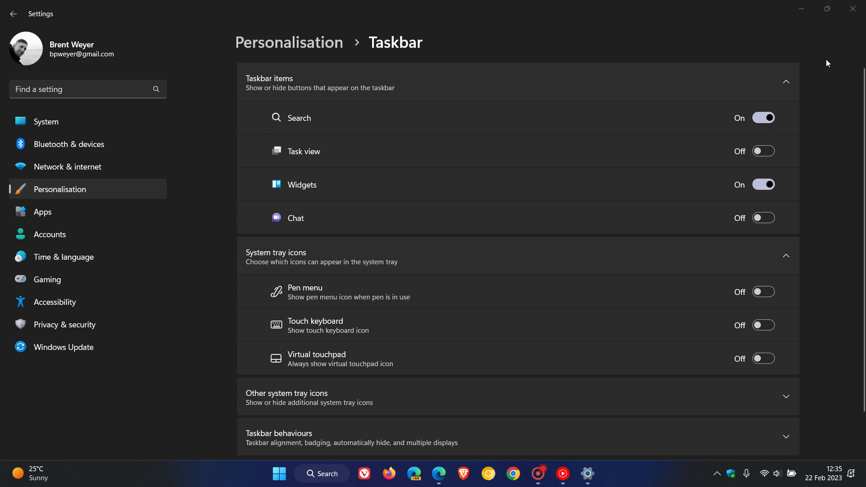
pyautogui.click(802, 9)
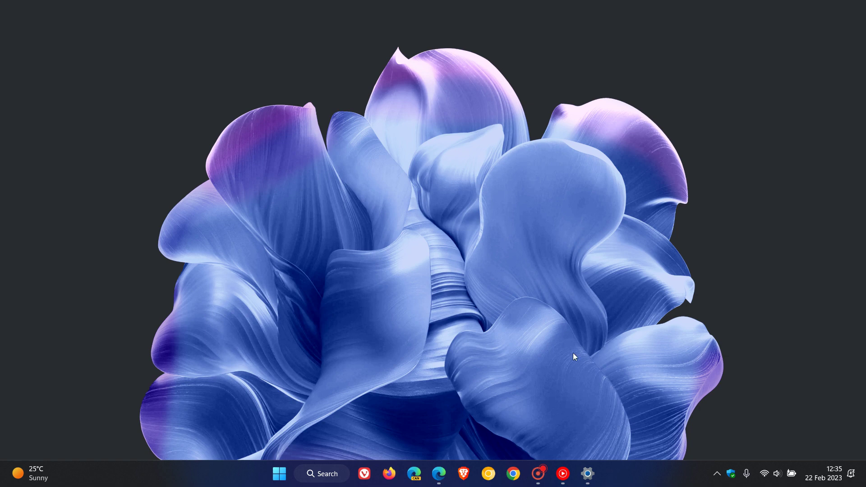
pyautogui.click(587, 475)
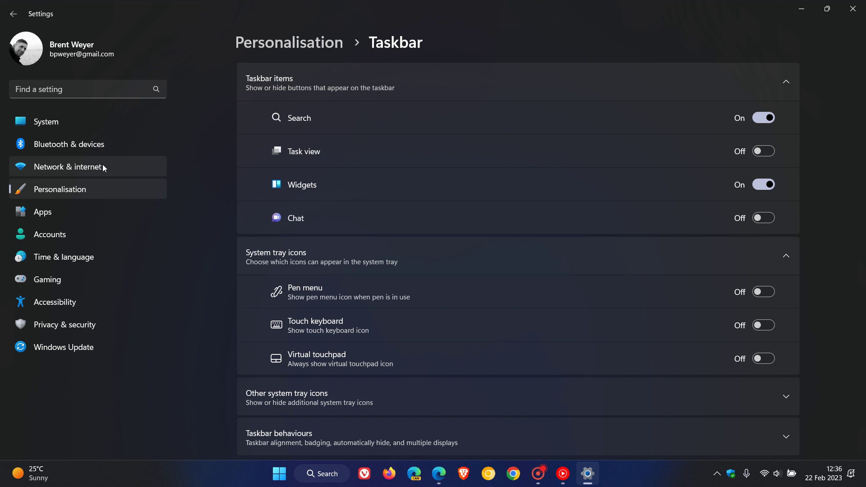
# Step: Go to System › Power & battery and look over the battery chart and power mode
pyautogui.click(99, 123)
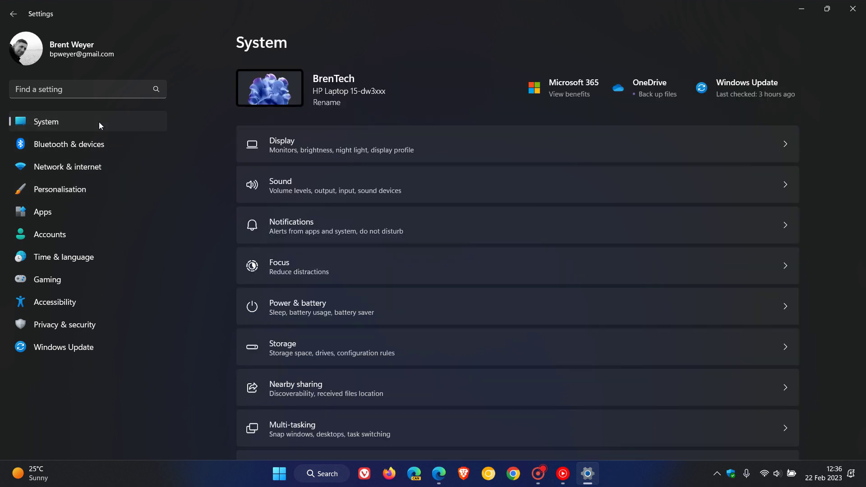
pyautogui.click(541, 307)
pyautogui.scroll(-1, 544, 300)
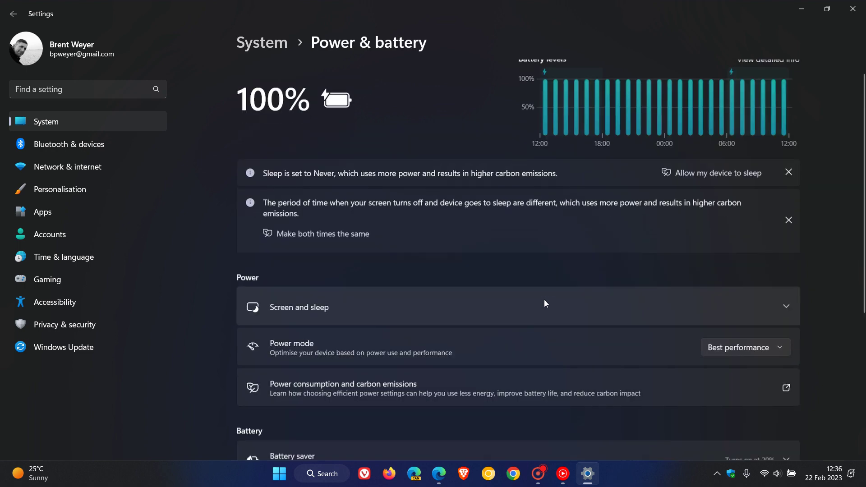
pyautogui.scroll(-3, 544, 299)
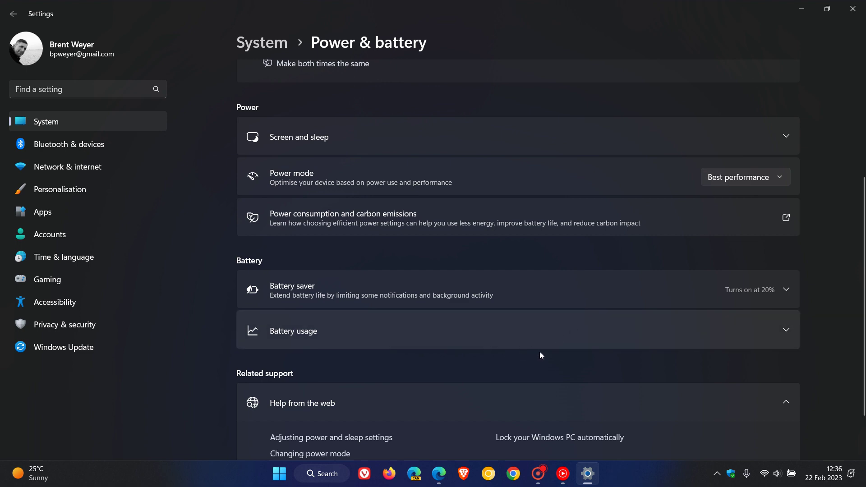
pyautogui.scroll(3, 537, 264)
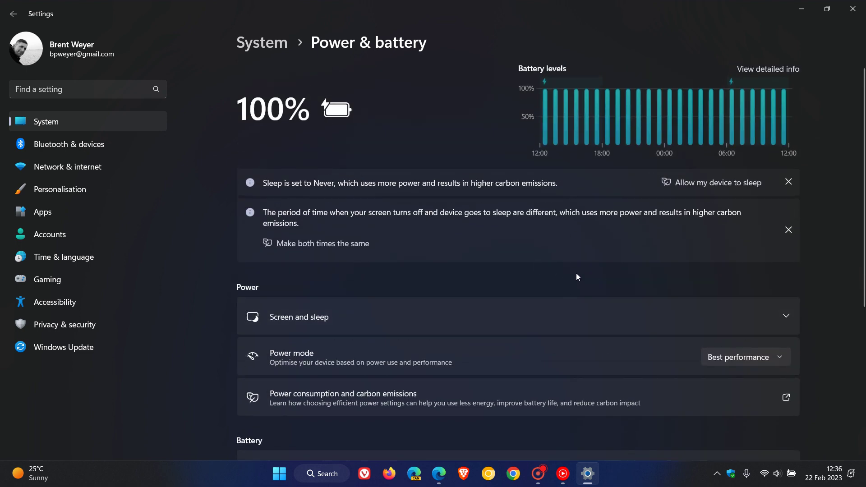
# Step: Minimise Settings, then twice expand and dismiss the hidden tray icons
pyautogui.click(801, 10)
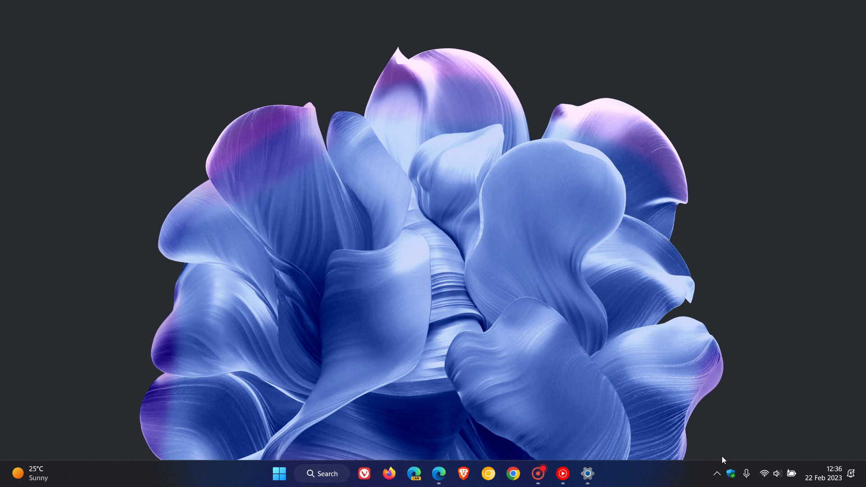
pyautogui.click(715, 482)
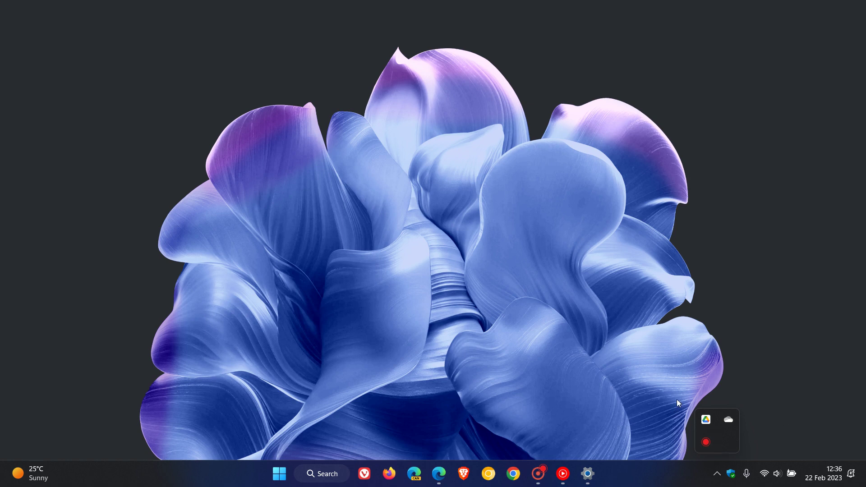
pyautogui.click(712, 323)
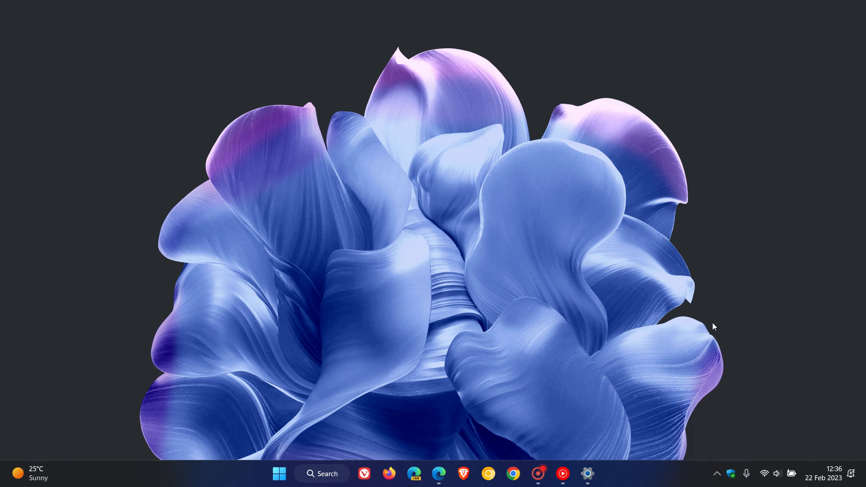
pyautogui.click(716, 480)
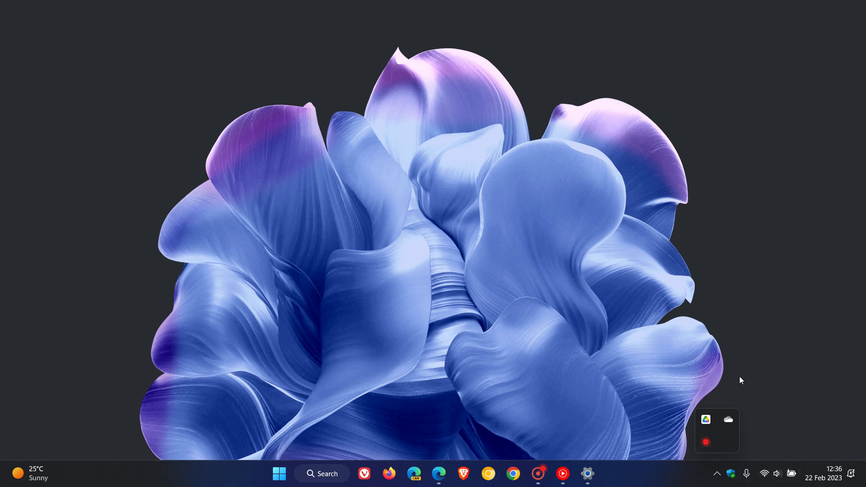
pyautogui.click(565, 181)
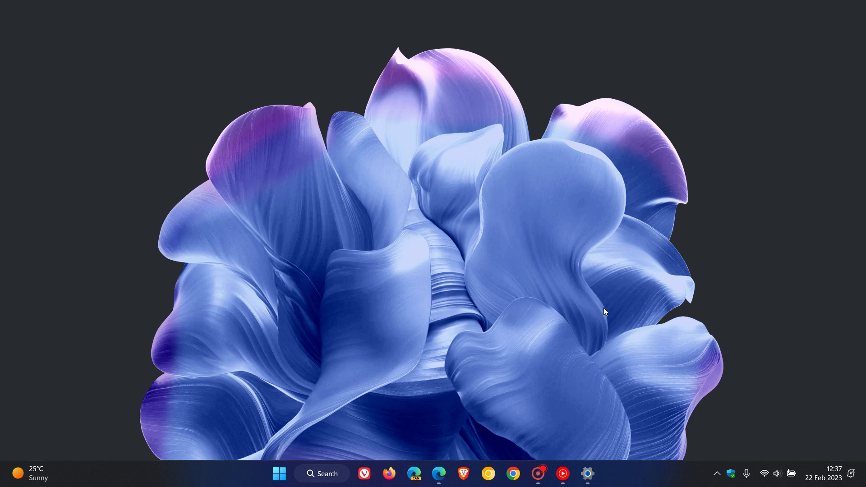
# Step: Restore Settings, view the Accessibility page's Vision options, then minimise it
pyautogui.click(587, 473)
pyautogui.click(85, 307)
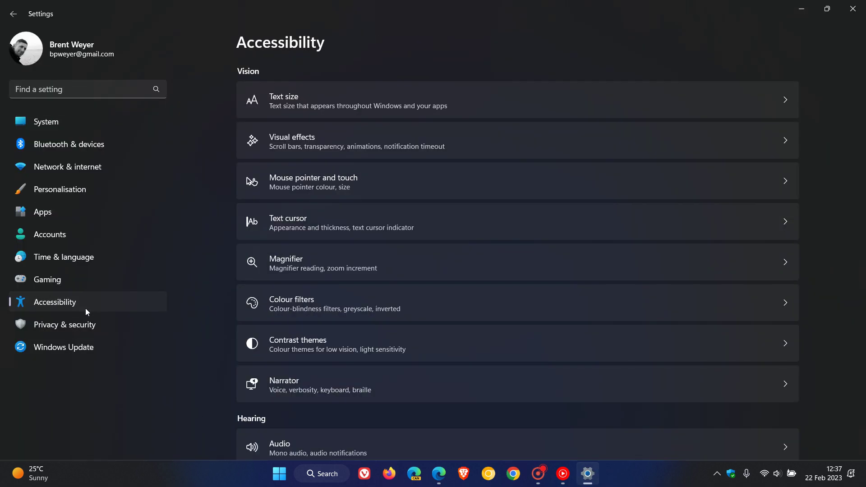
pyautogui.click(801, 9)
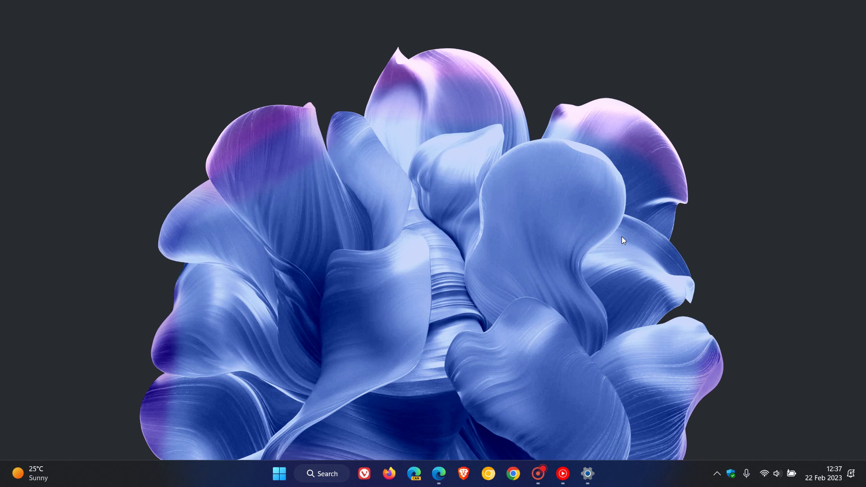
# Step: Restore Settings, open Accessibility › Speech where voice access is off, then minimise it
pyautogui.click(588, 473)
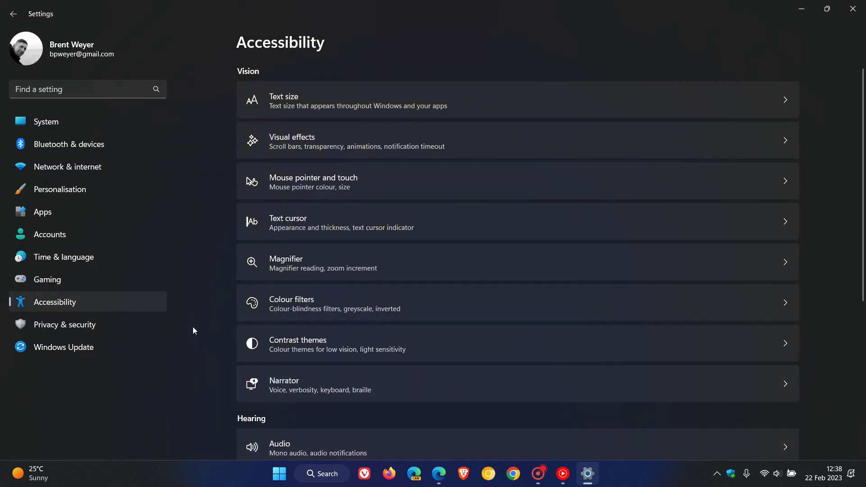
pyautogui.scroll(-4, 651, 254)
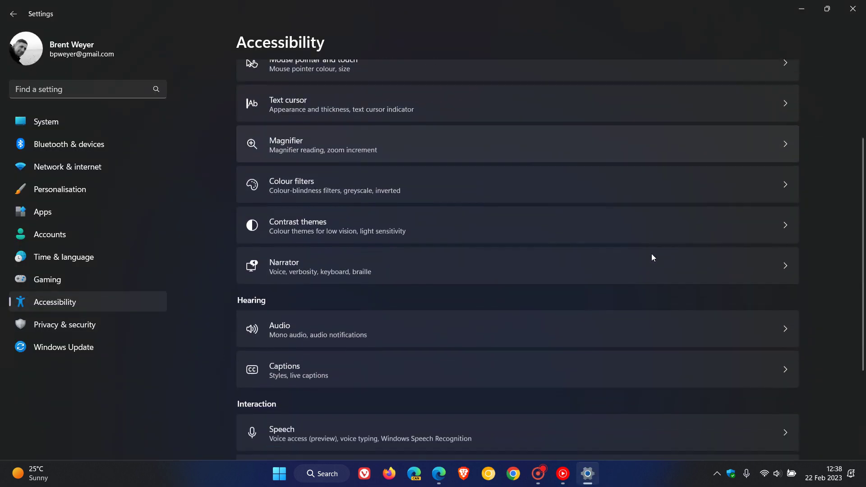
pyautogui.scroll(-1, 652, 255)
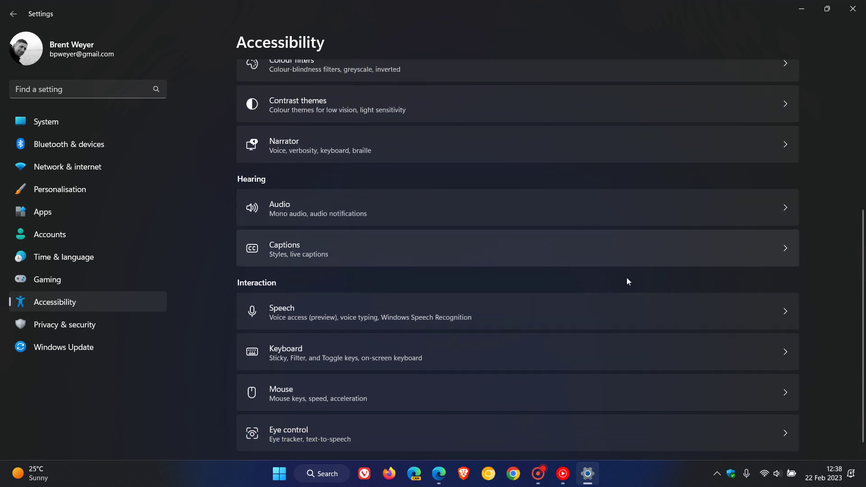
pyautogui.click(566, 324)
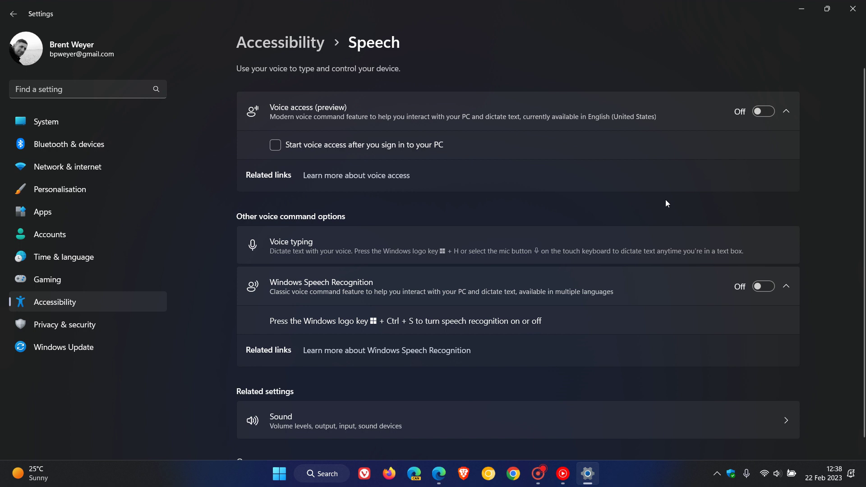
pyautogui.click(801, 9)
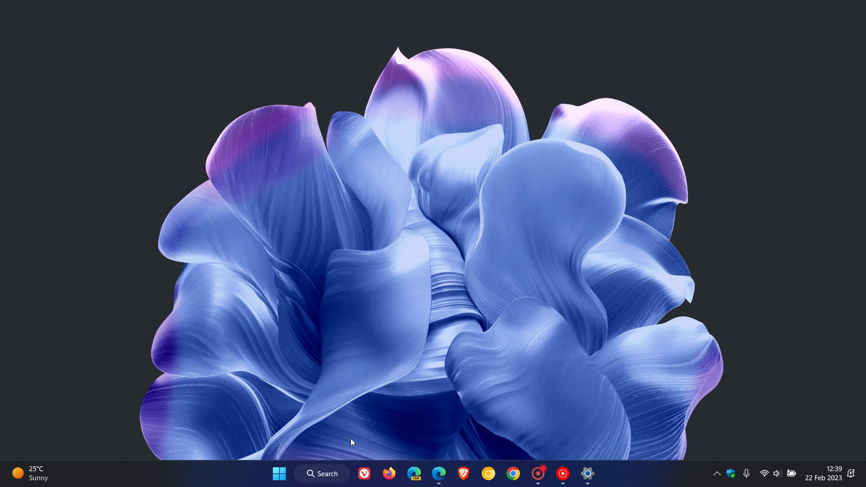
# Step: Look over the Start menu, then close it again
pyautogui.click(279, 473)
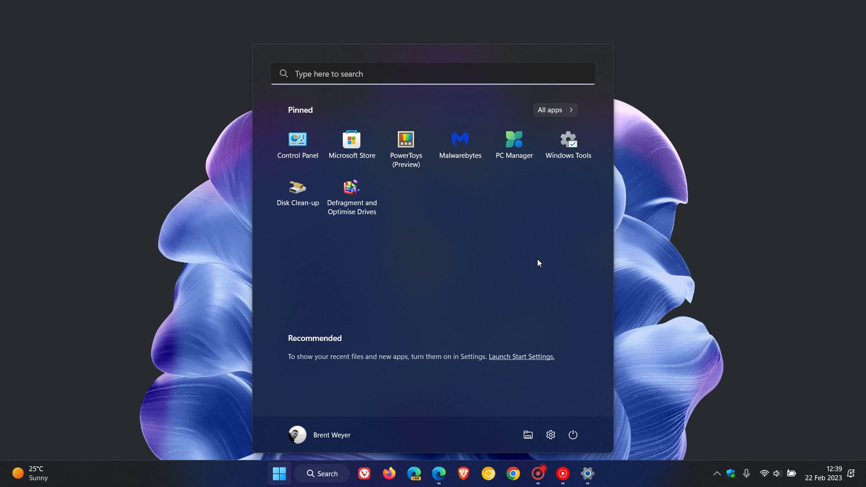
pyautogui.click(619, 221)
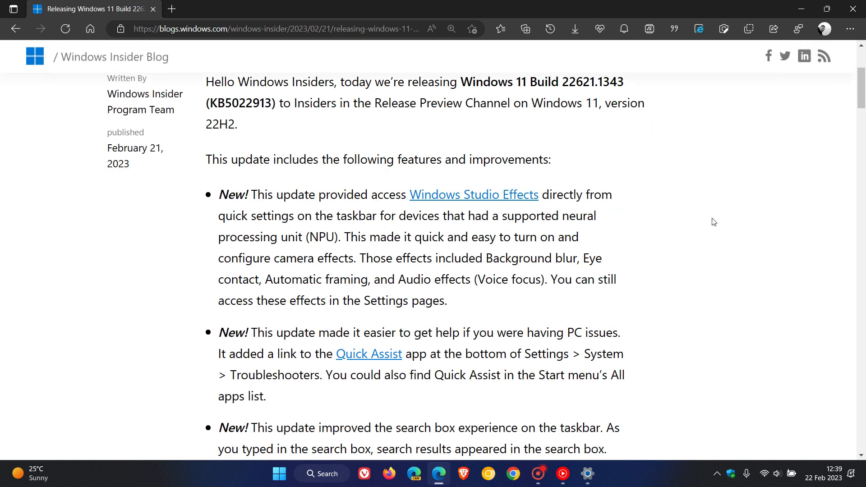
# Step: Read the KB5022913 blog post down to the closing thanks, then minimize Edge to reveal the desktop
pyautogui.scroll(-20, 713, 222)
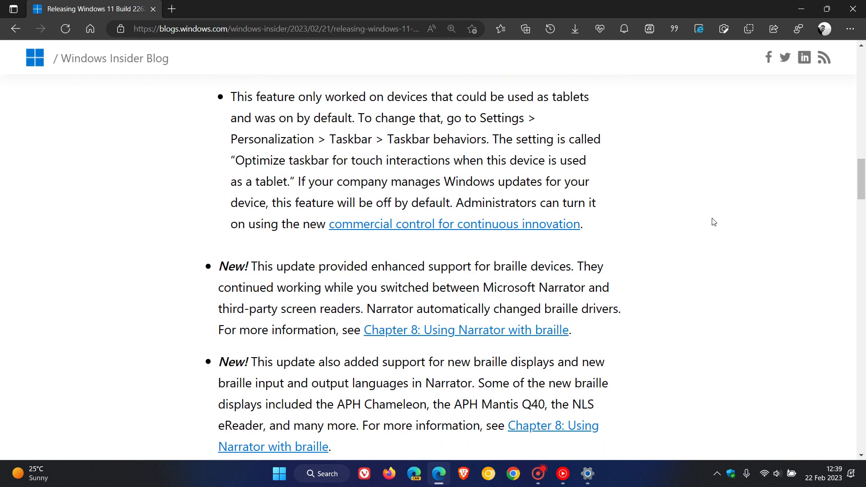
pyautogui.scroll(-15, 714, 222)
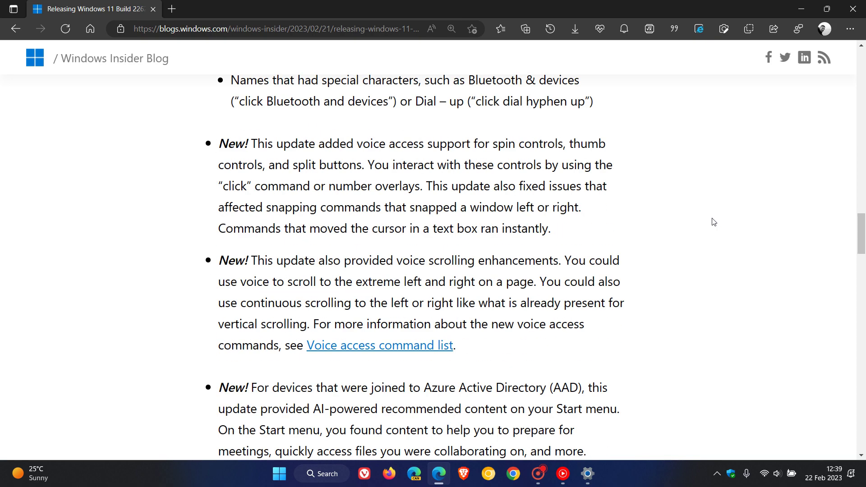
pyautogui.scroll(-7, 714, 222)
pyautogui.scroll(4, 713, 222)
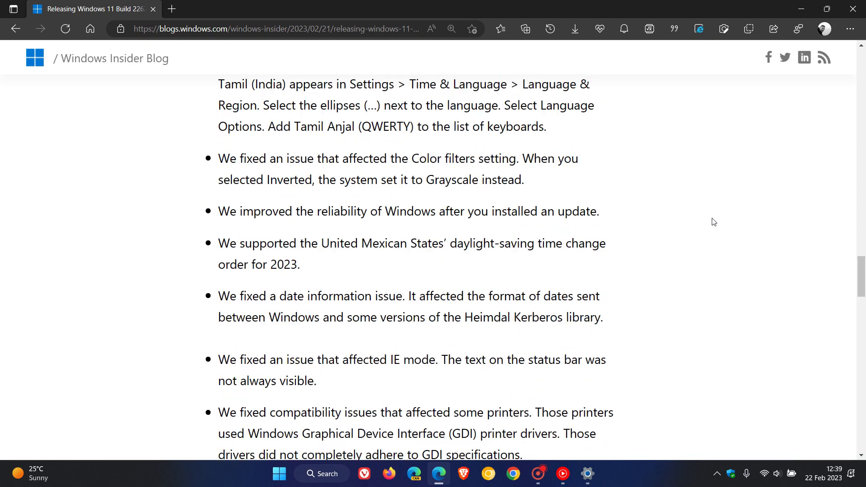
pyautogui.scroll(-3, 714, 222)
pyautogui.scroll(-3, 677, 229)
pyautogui.scroll(-6, 678, 229)
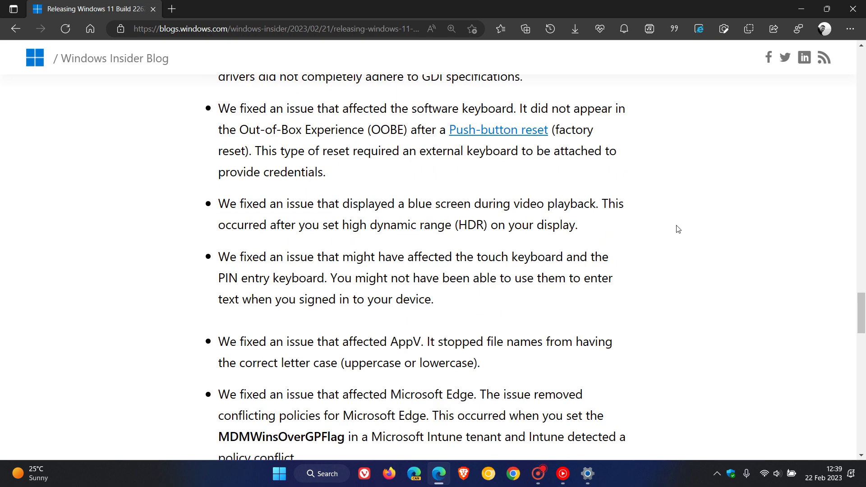
pyautogui.scroll(-3, 678, 229)
pyautogui.scroll(-4, 678, 229)
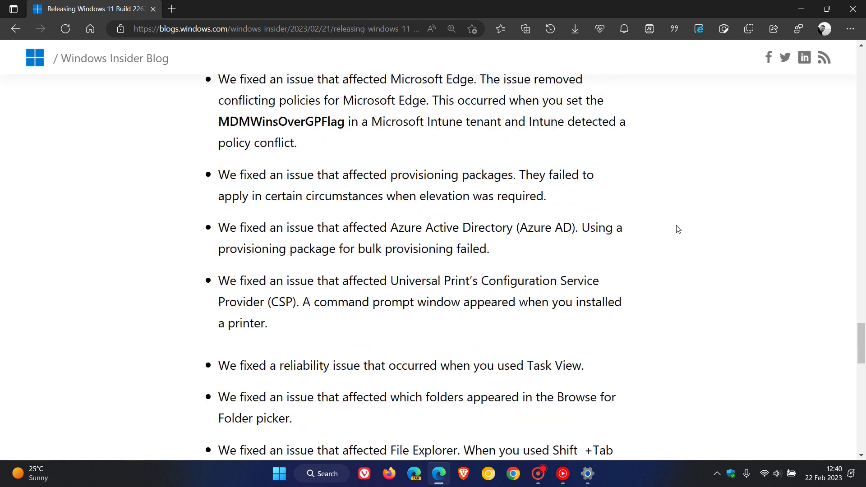
pyautogui.scroll(-9, 678, 229)
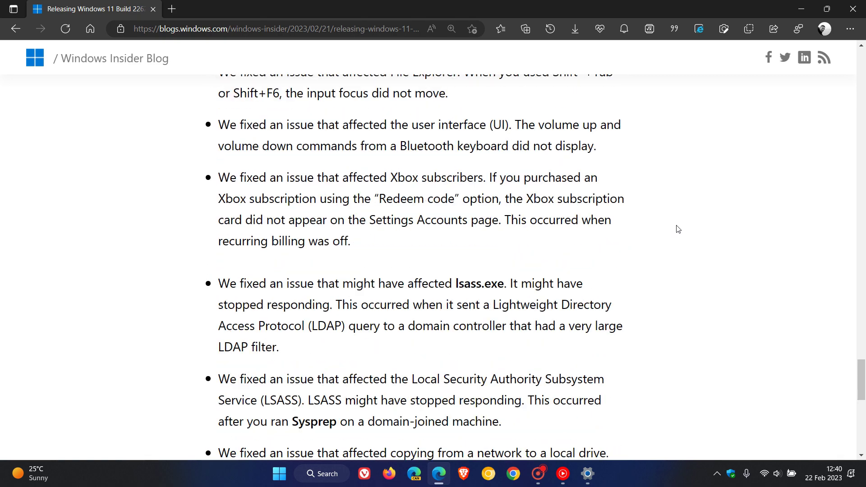
pyautogui.scroll(-4, 677, 232)
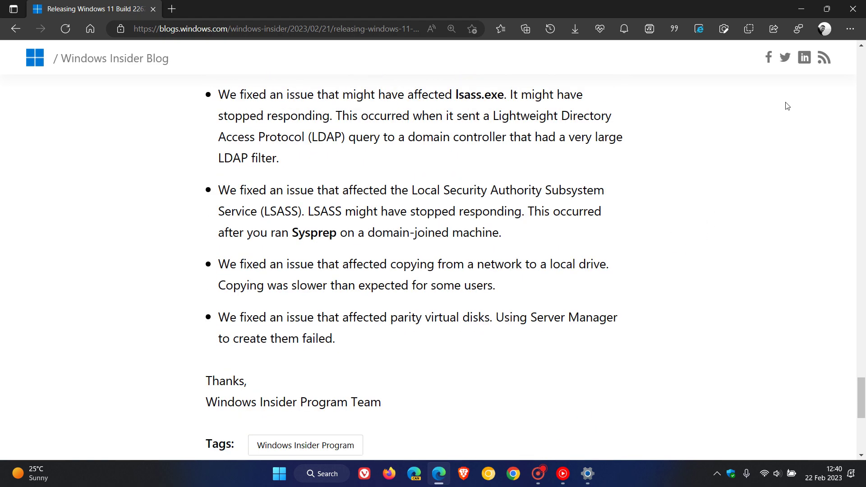
pyautogui.click(799, 10)
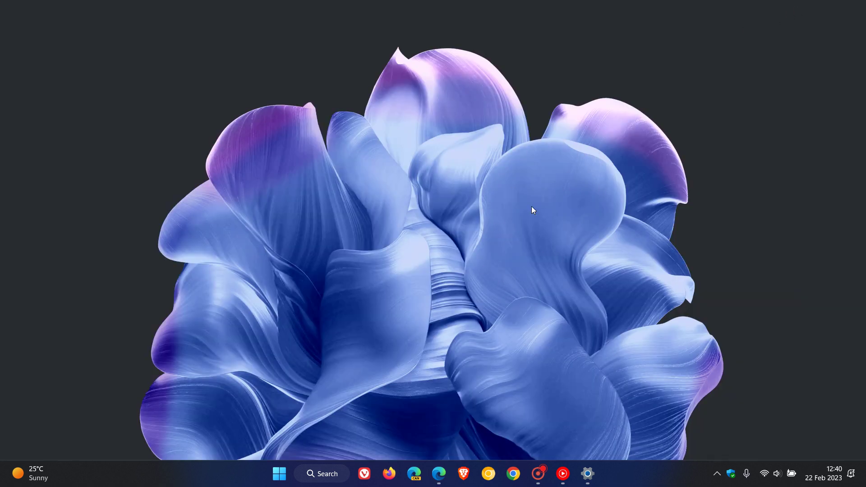